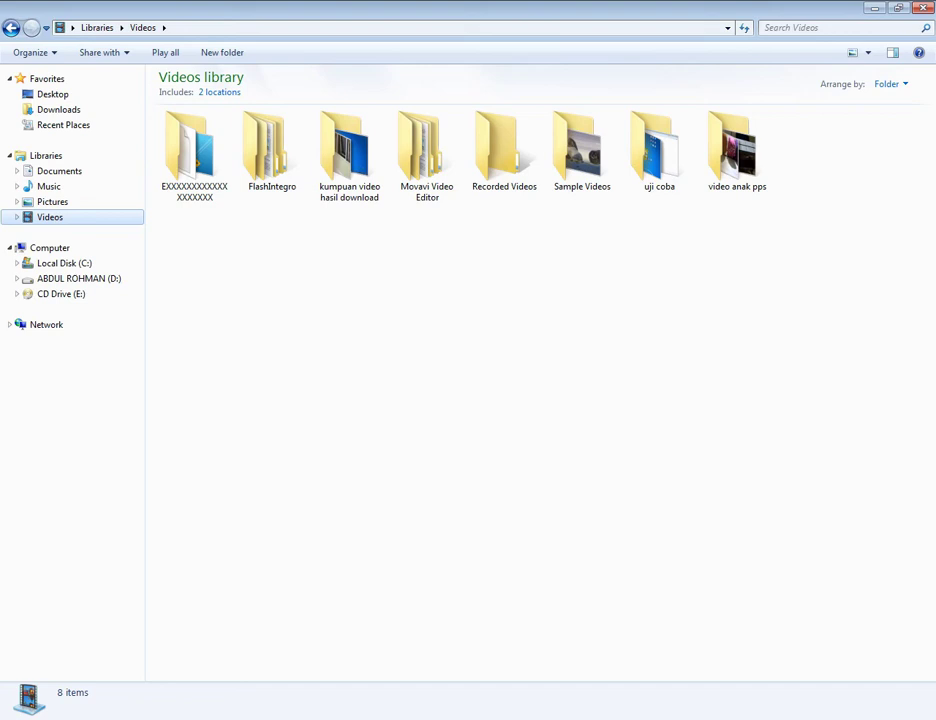
Step: Launch Word 2013 from the Start menu and create a blank document
click(420, 248)
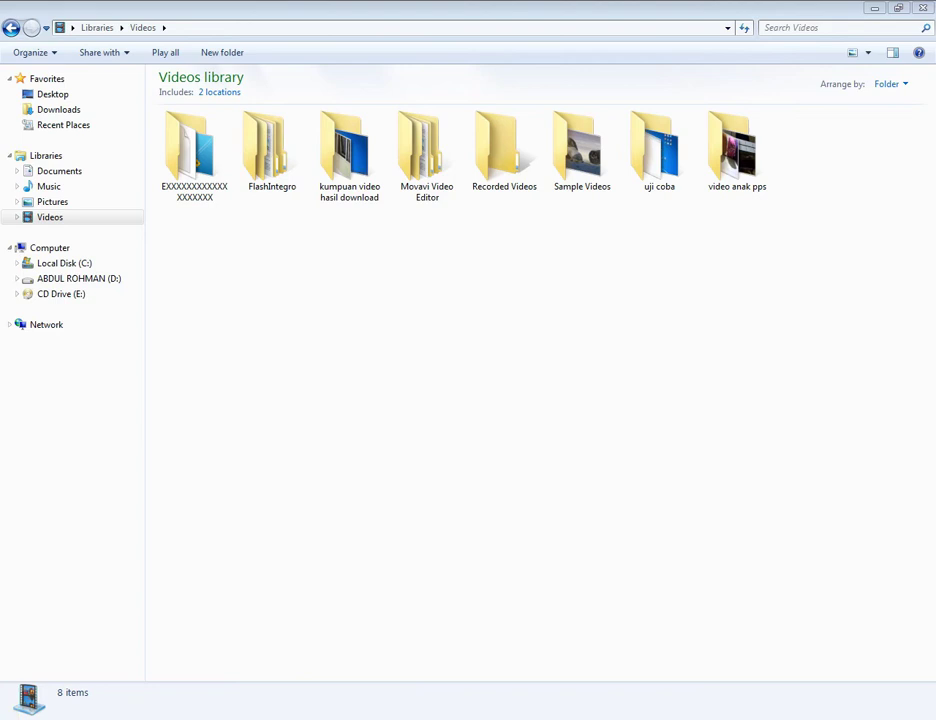
key(super)
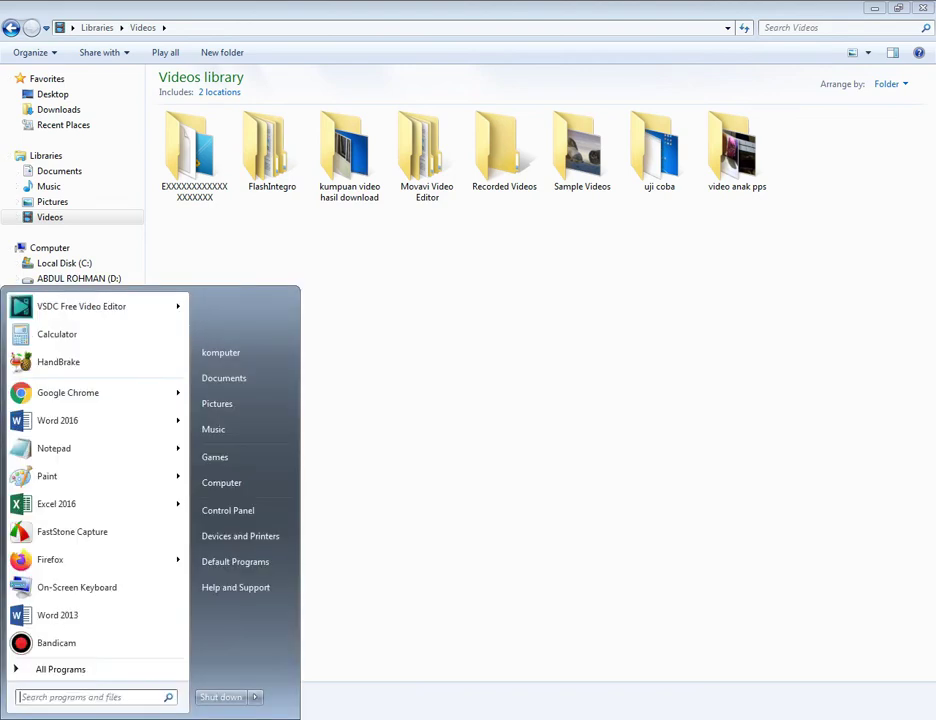
click(62, 618)
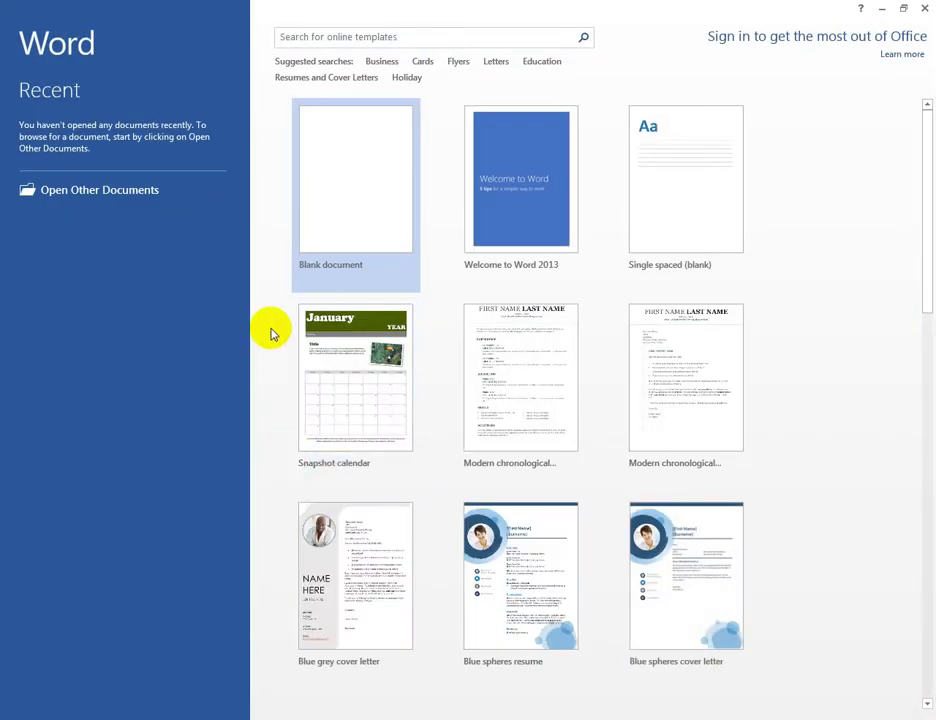
click(333, 203)
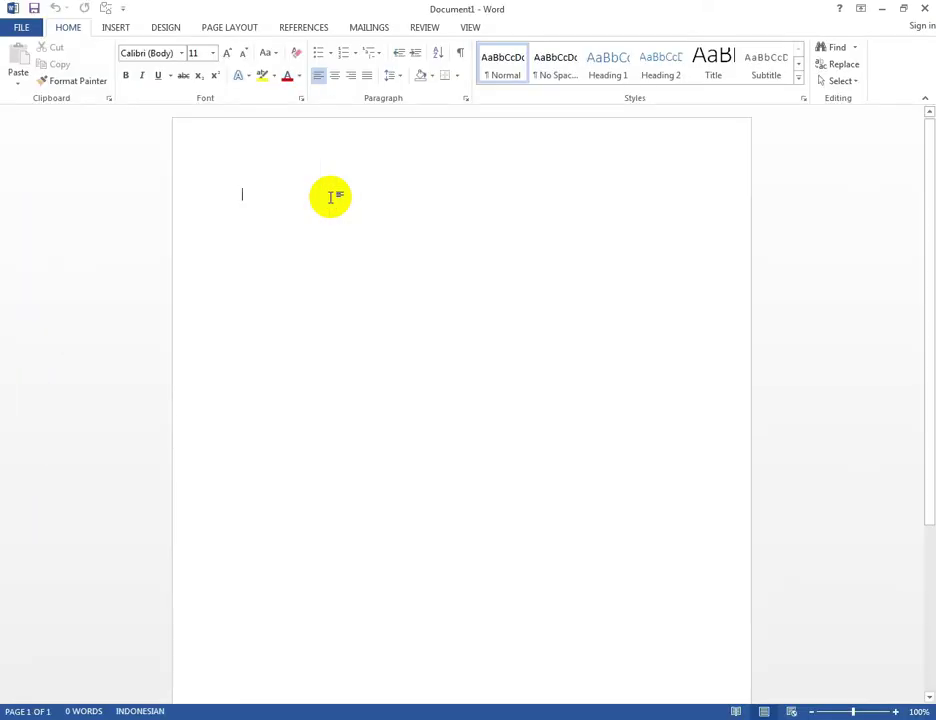
Step: Enable 'Show text boundaries' in Word's Advanced options and apply it with OK
click(21, 27)
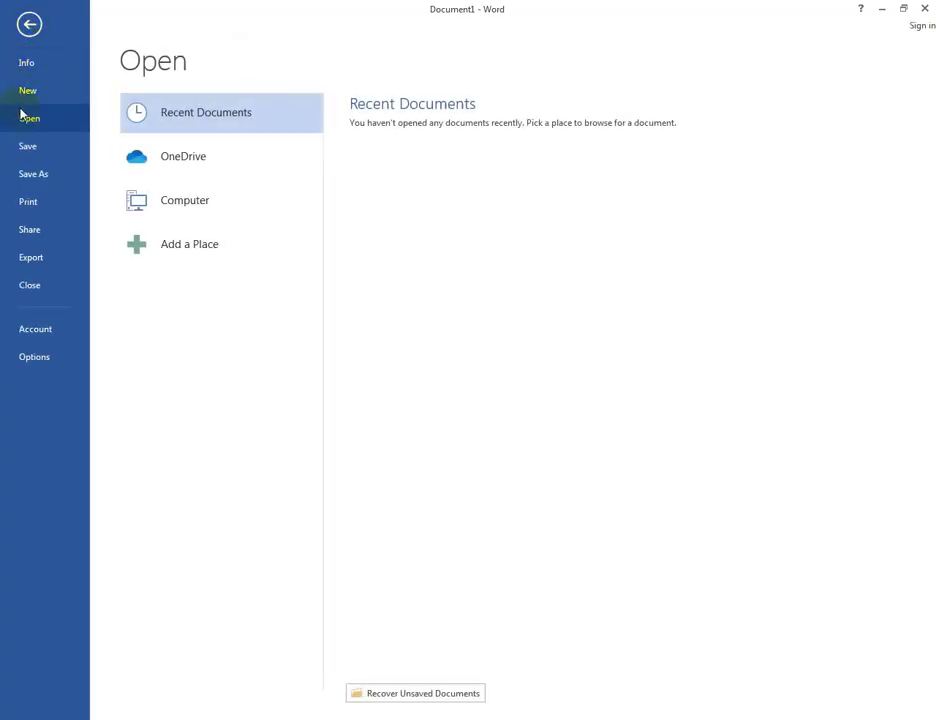
click(32, 360)
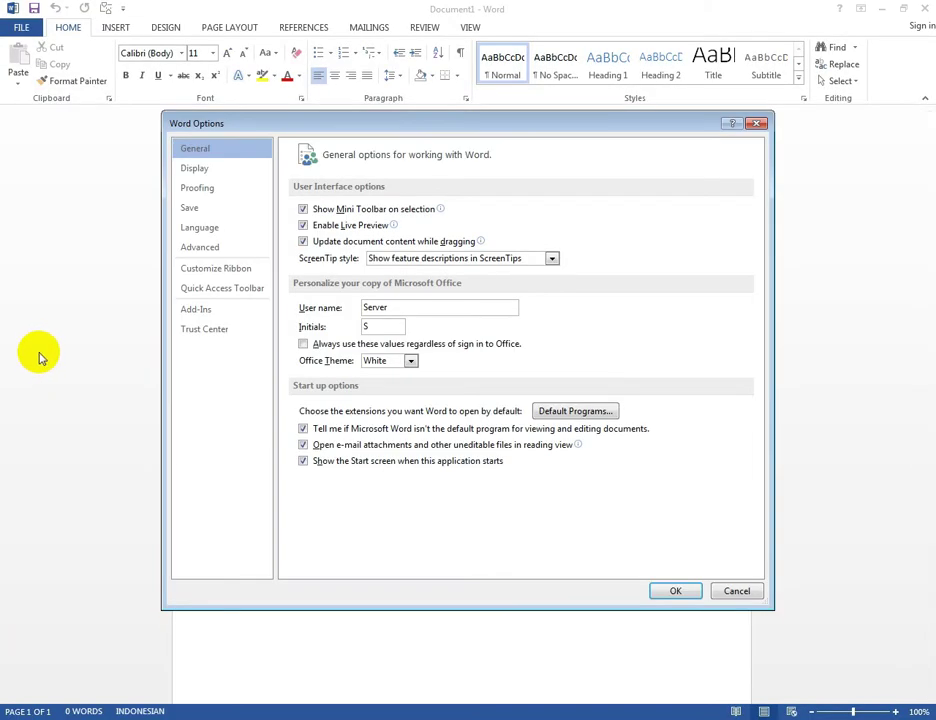
click(222, 250)
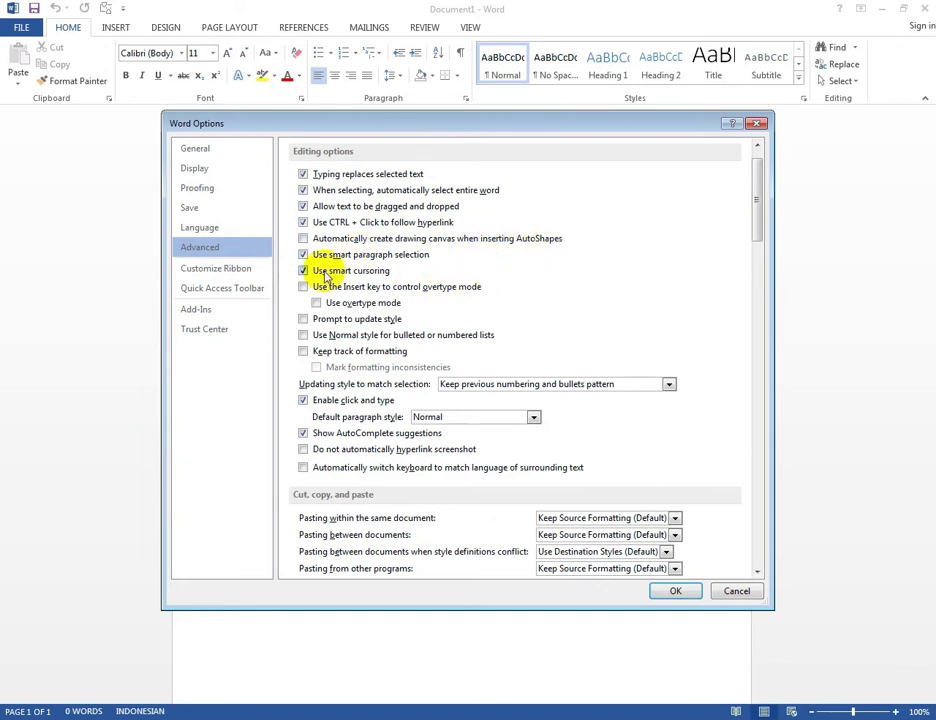
scroll(340, 257, down, 1)
scroll(340, 257, down, 2)
scroll(340, 257, down, 2)
scroll(340, 257, down, 1)
scroll(340, 257, down, 3)
scroll(340, 260, down, 2)
scroll(340, 262, down, 2)
scroll(340, 264, down, 3)
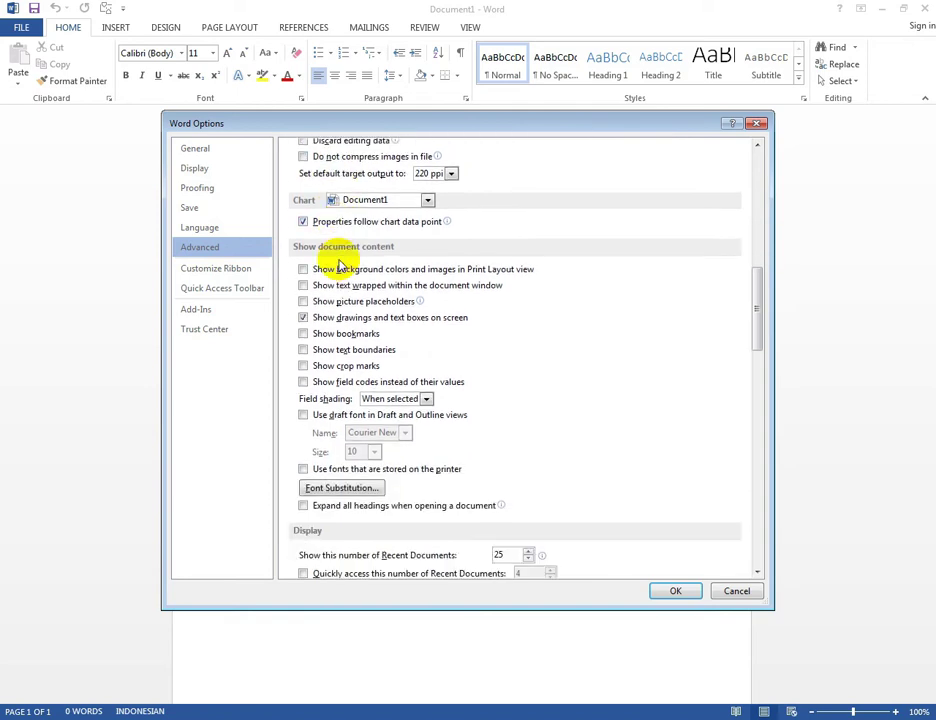
scroll(340, 265, down, 1)
scroll(340, 262, down, 1)
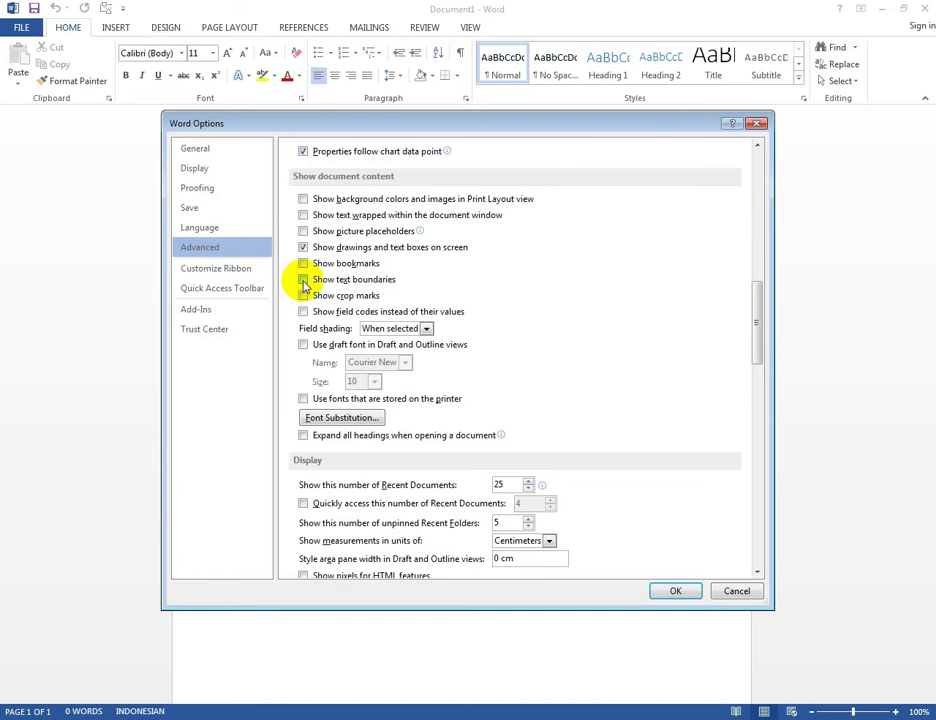
click(304, 280)
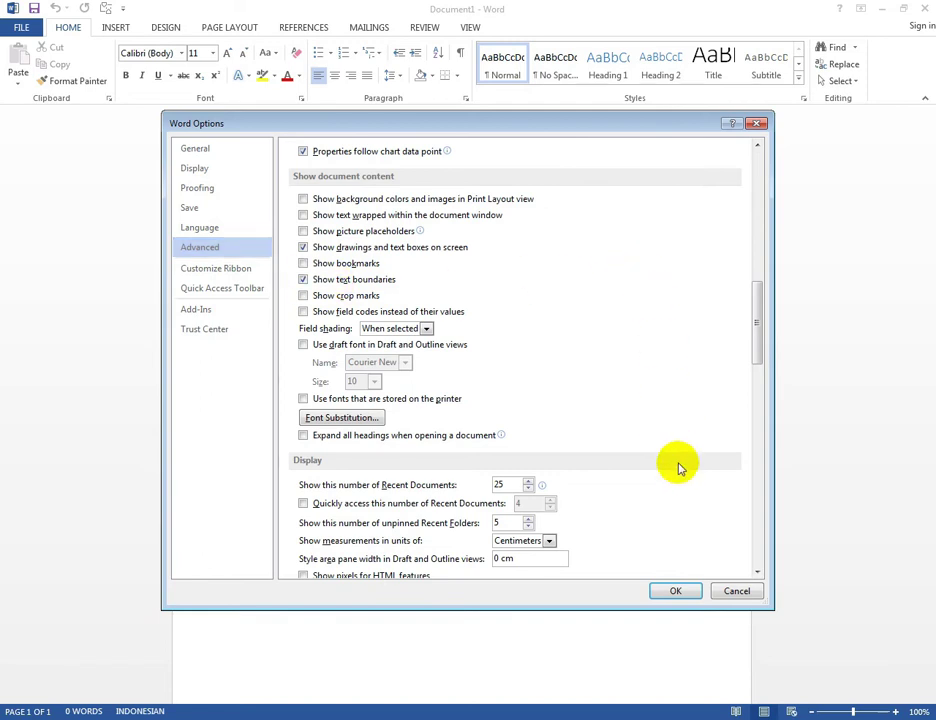
click(675, 593)
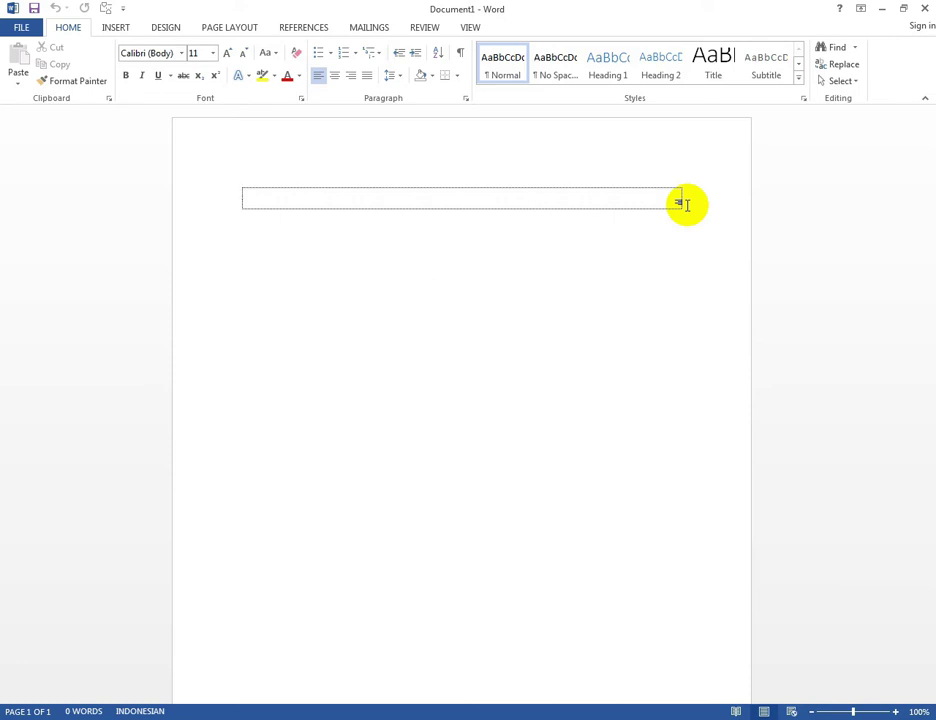
Step: Type 'Jadwal pelajaran', 'Kelas 7' and 'Mts.' on separate lines, then centre all three
text(jadwa)
key(BackSpace)
key(BackSpace)
key(BackSpace)
key(BackSpace)
key(BackSpace)
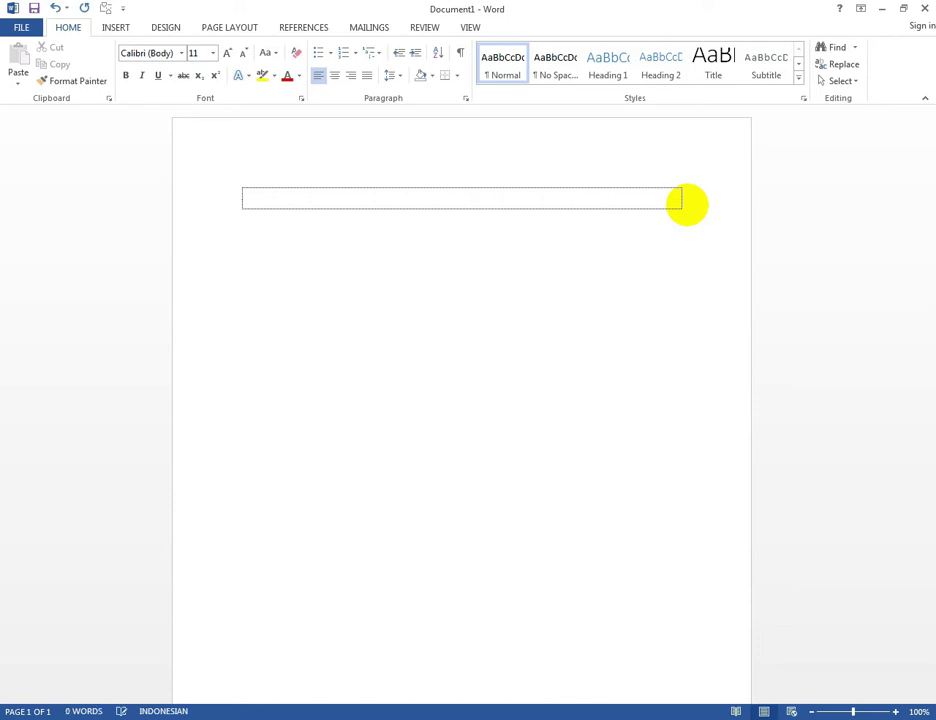
text(Jadwal pelajaran)
key(Return)
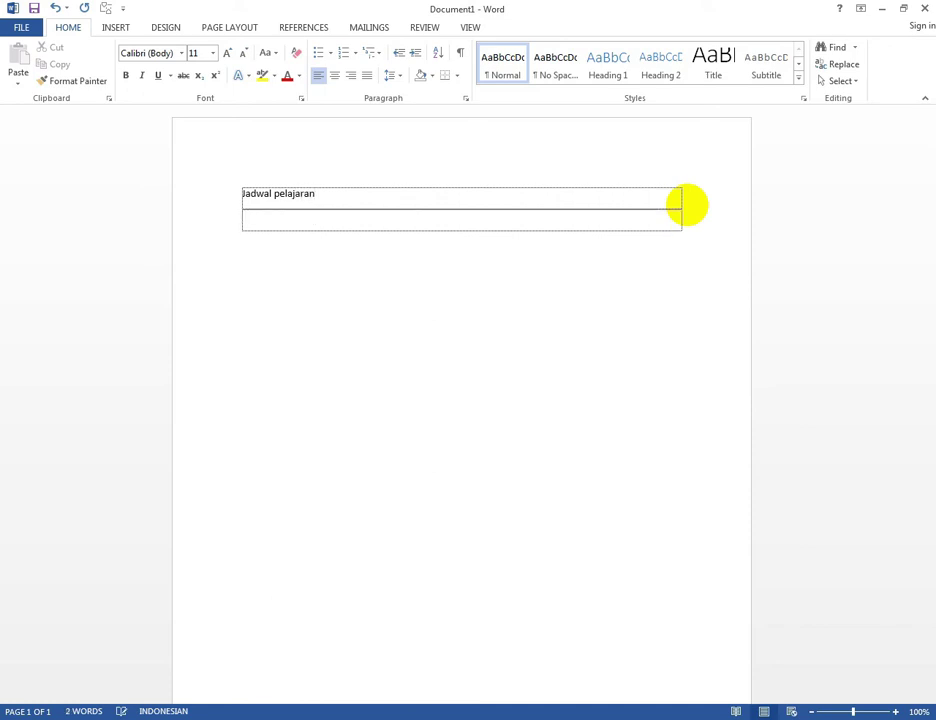
text(Kelas 7)
key(Return)
text(Mts.)
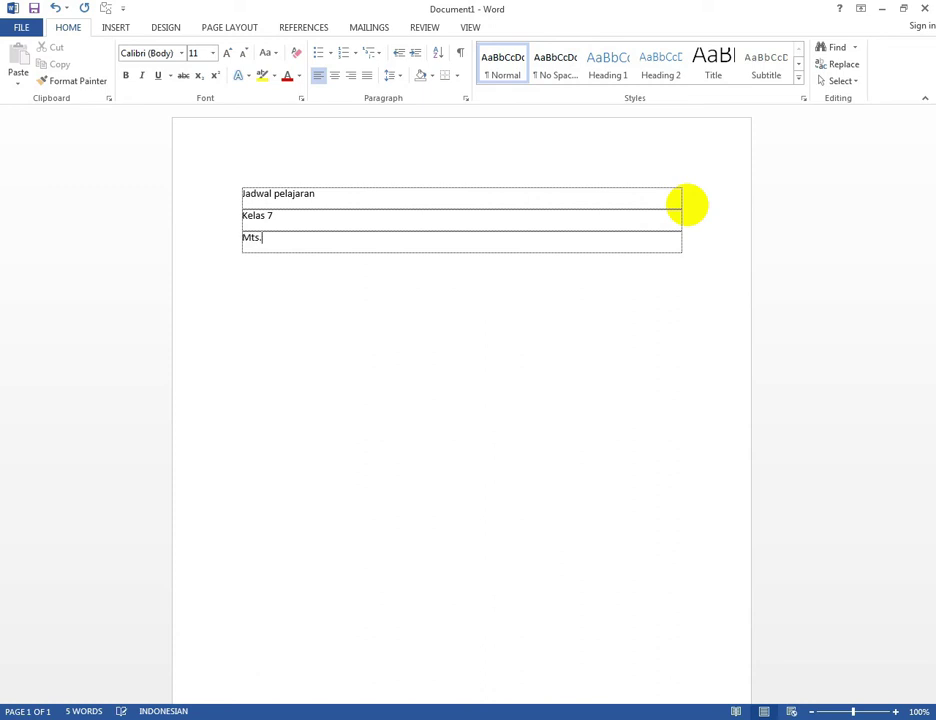
key(ctrl+a)
key(ctrl+e)
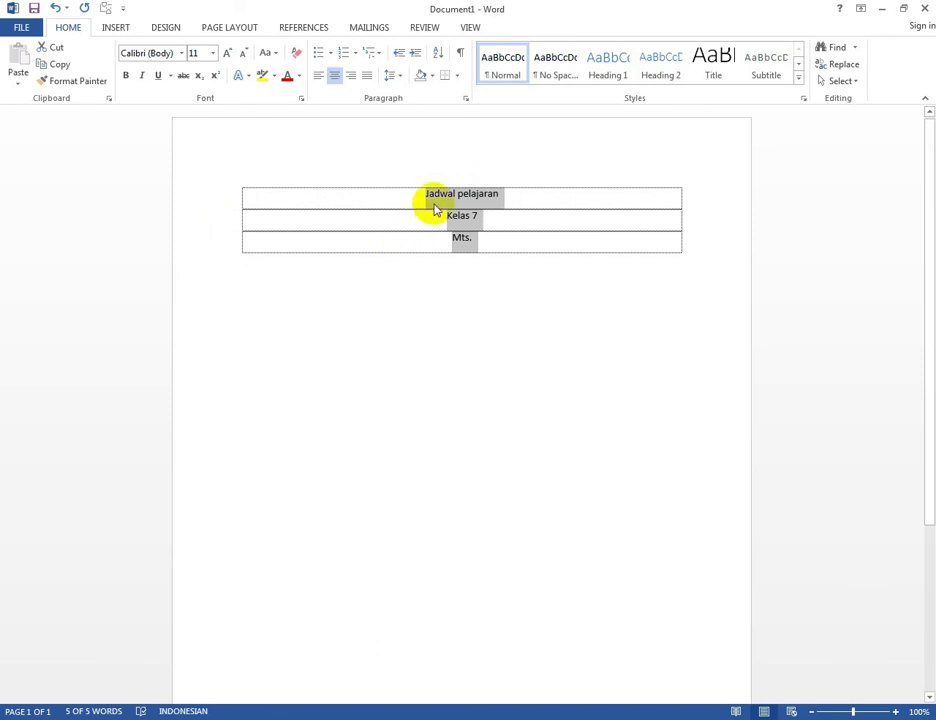
Step: Deselect the text and close Document1 without saving the changes
click(425, 195)
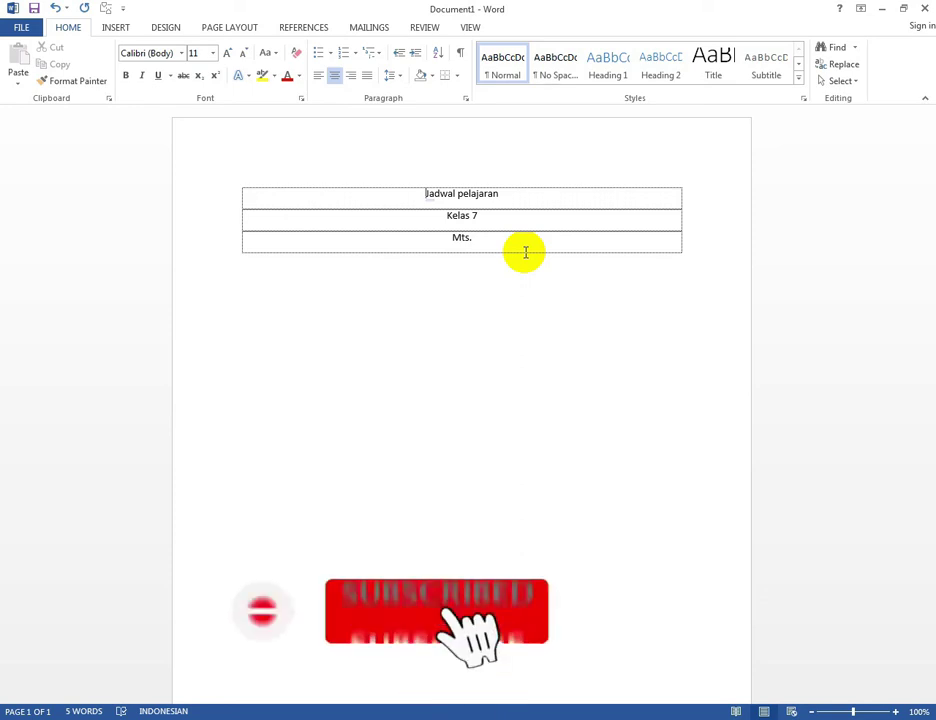
click(924, 8)
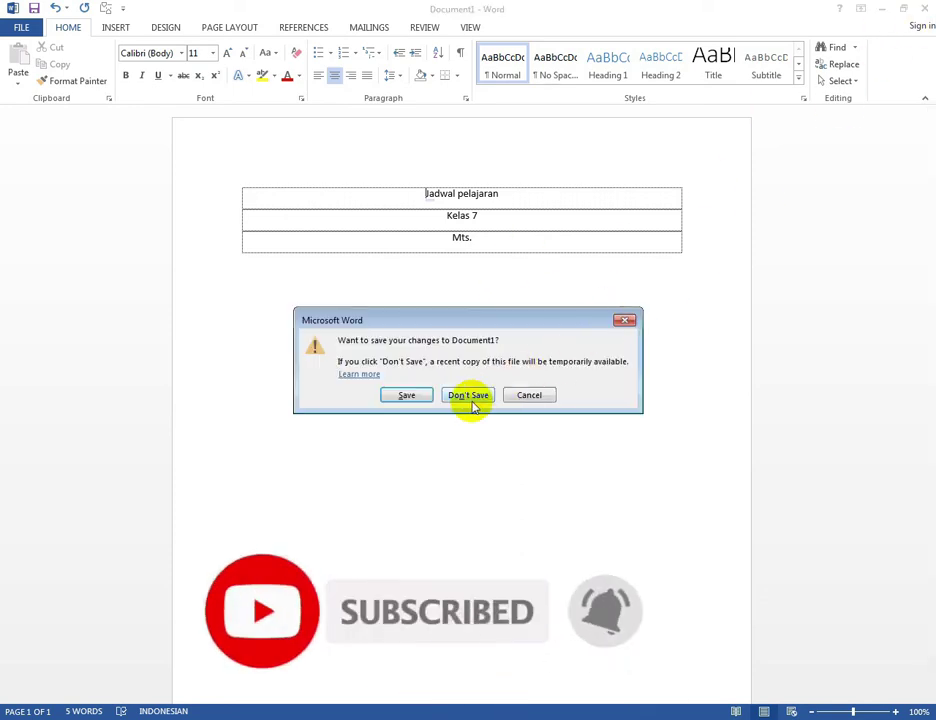